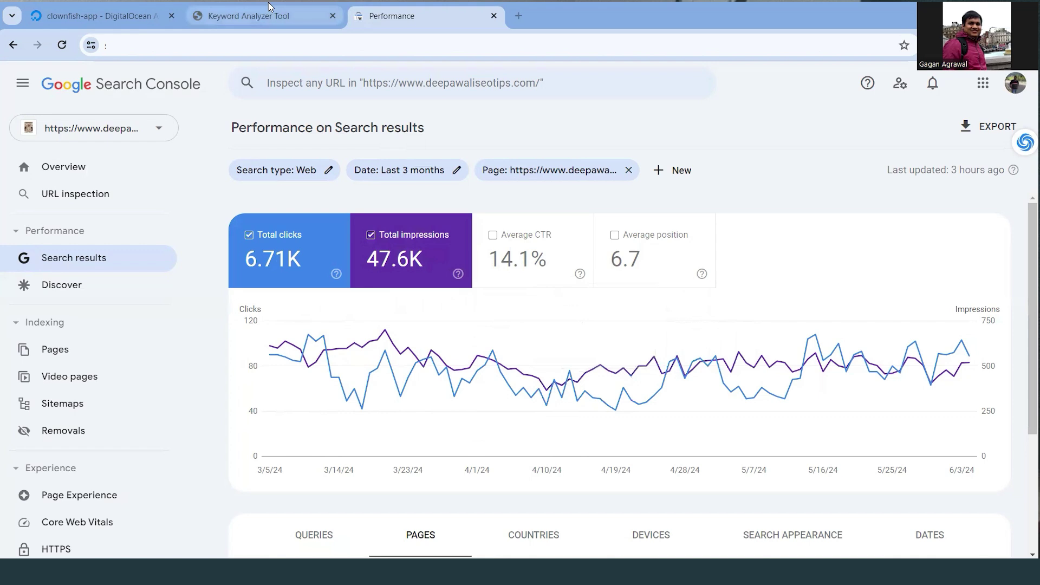
# Bring up the Keyword Analyzer Tool page in the browser
pyautogui.click(268, 10)
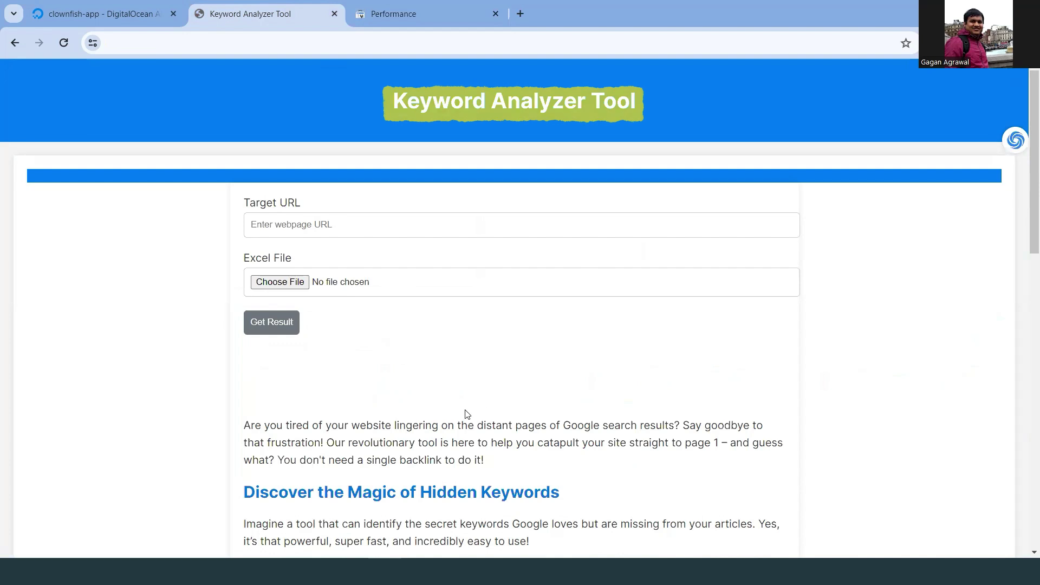
pyautogui.scroll(-2, 466, 415)
pyautogui.scroll(-2, 484, 401)
pyautogui.scroll(5, 453, 379)
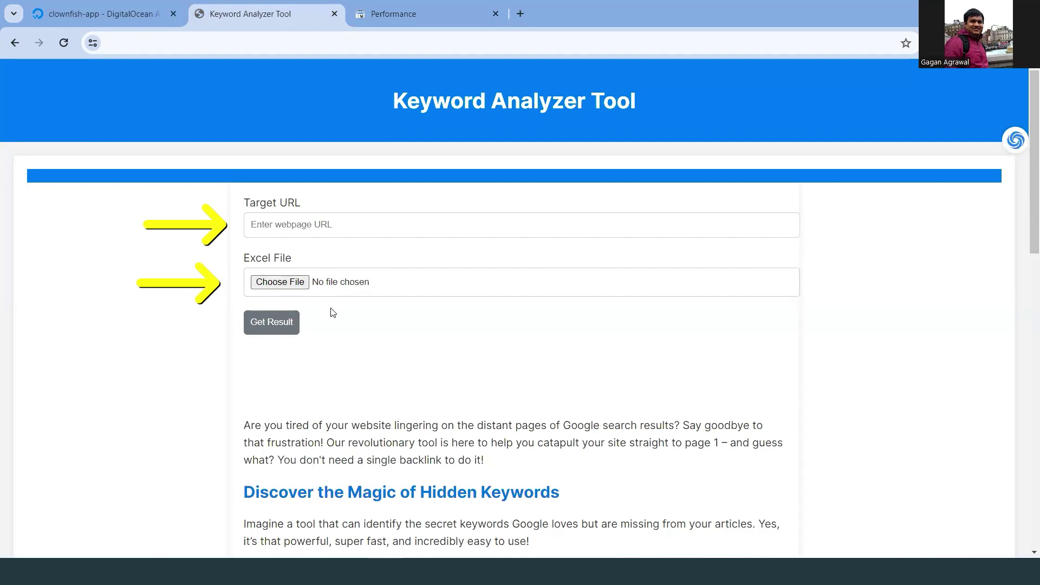
pyautogui.scroll(-3, 372, 316)
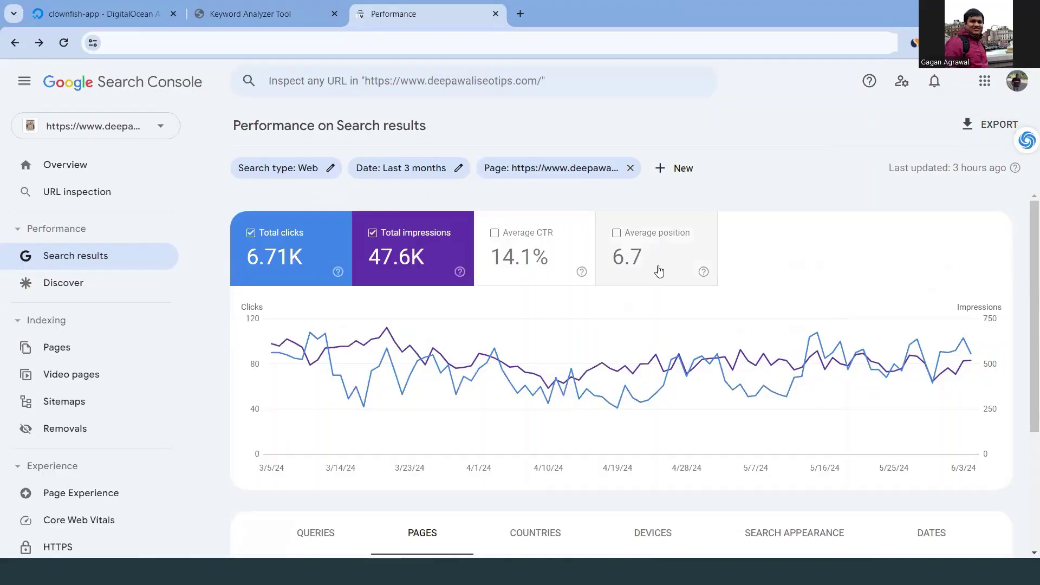
pyautogui.click(224, 13)
# Enter the about-us page generator tool URL, choose the Excel export file, and get results
pyautogui.click(368, 219)
pyautogui.click(314, 332)
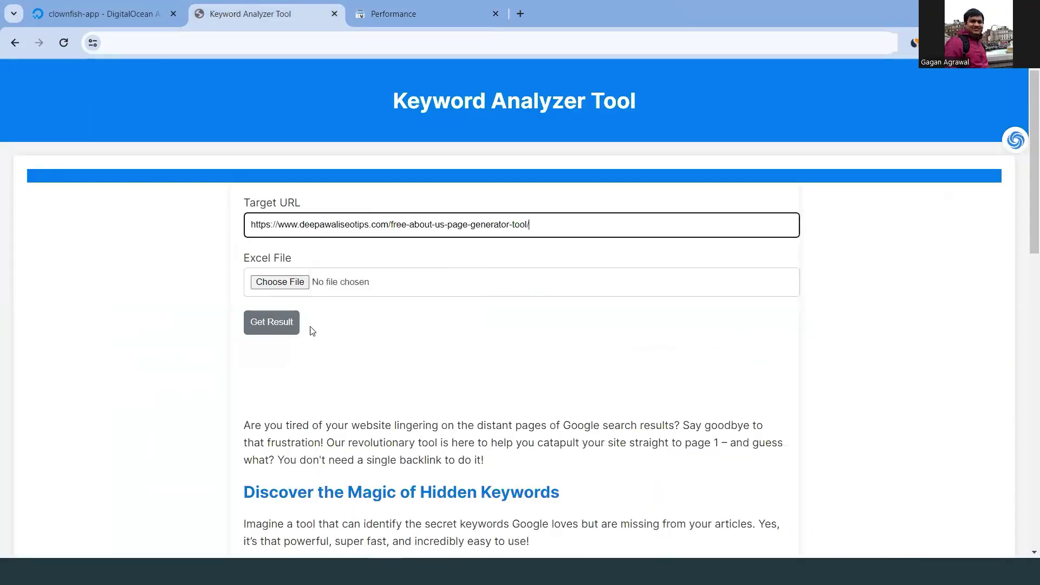
pyautogui.click(287, 285)
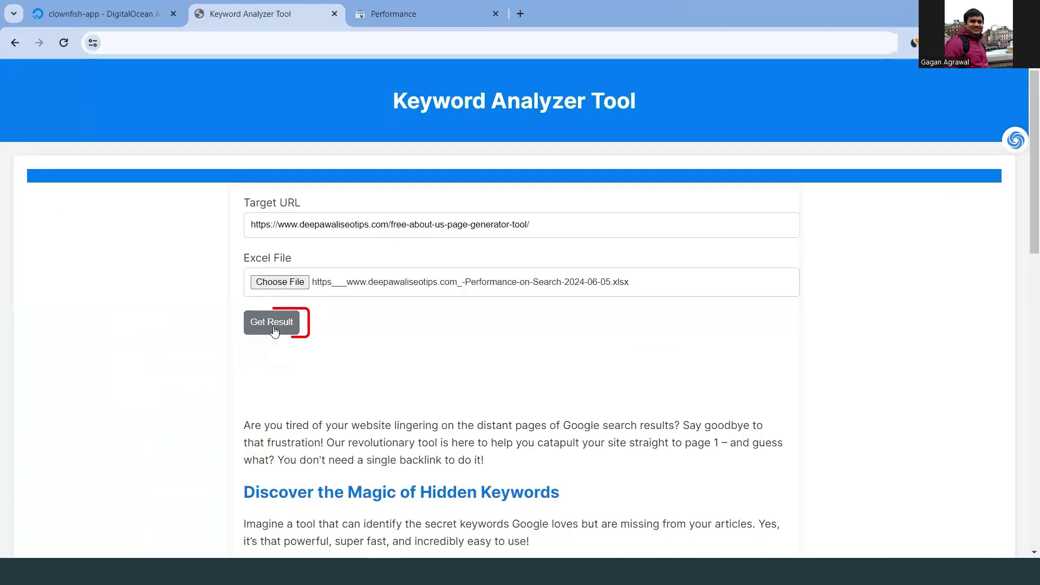
pyautogui.click(275, 325)
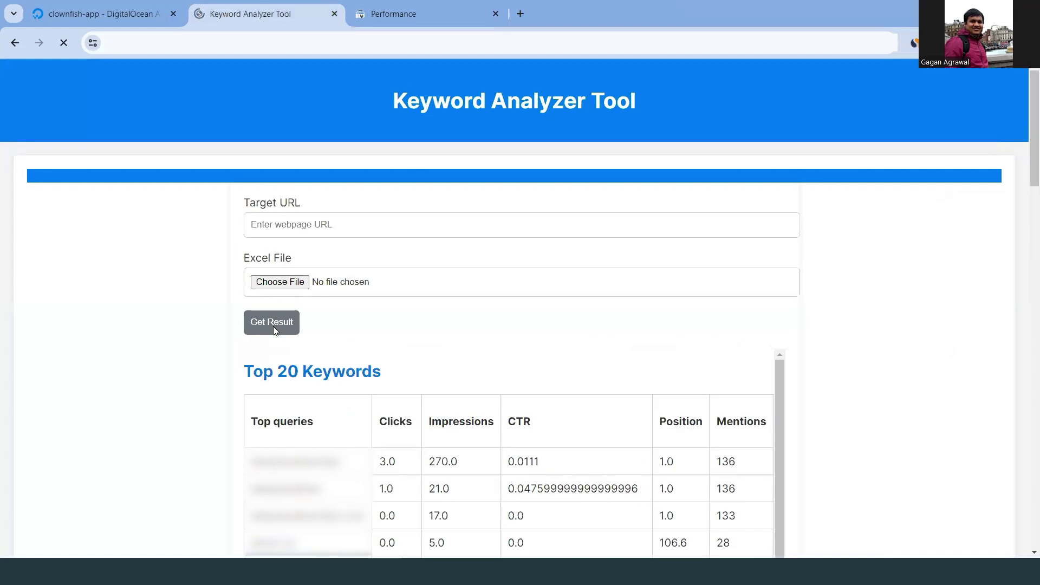
pyautogui.scroll(-1, 706, 376)
pyautogui.scroll(-5, 837, 367)
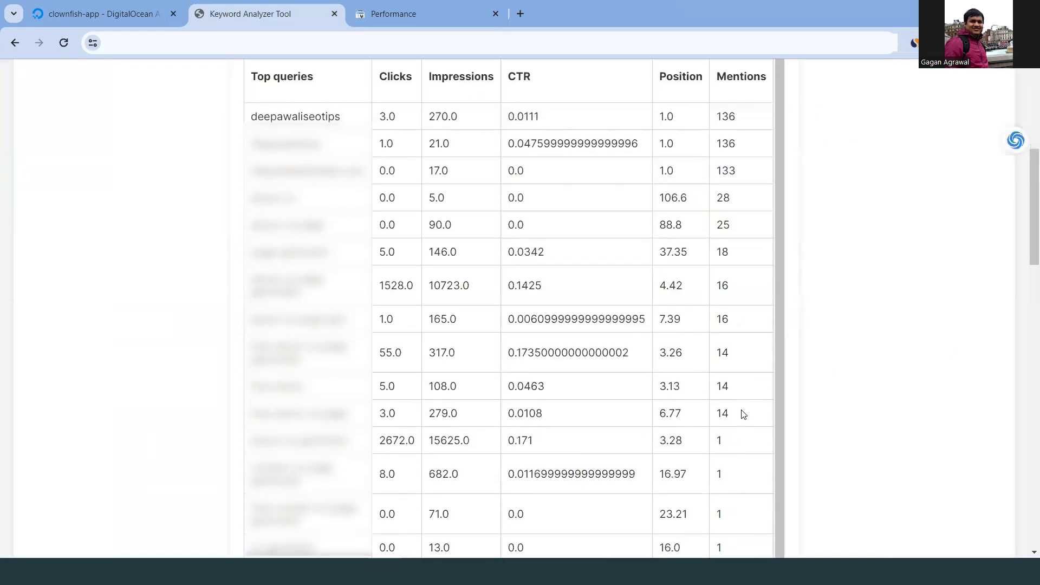
pyautogui.scroll(1, 709, 390)
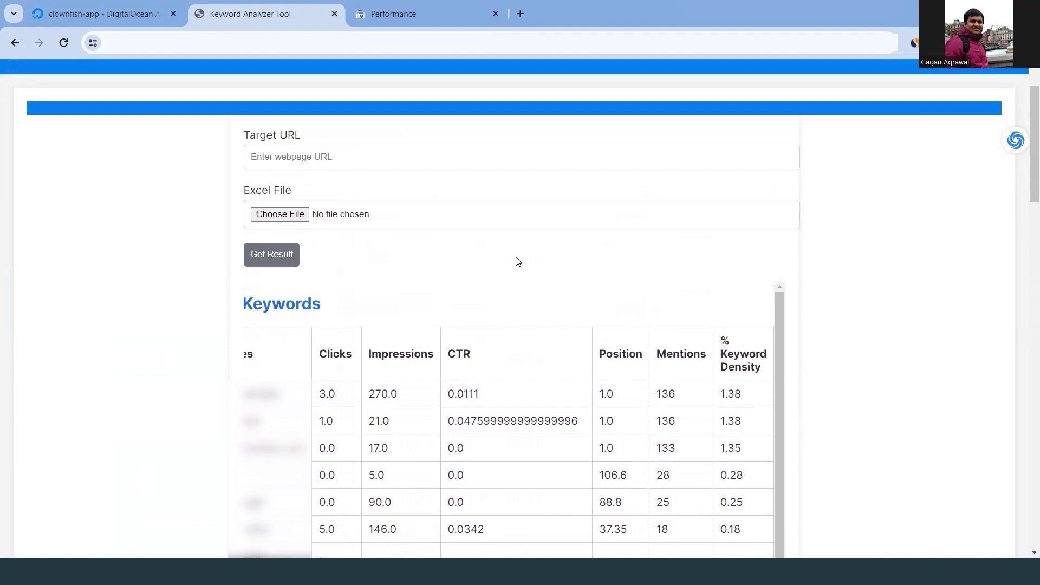
pyautogui.scroll(-1, 296, 200)
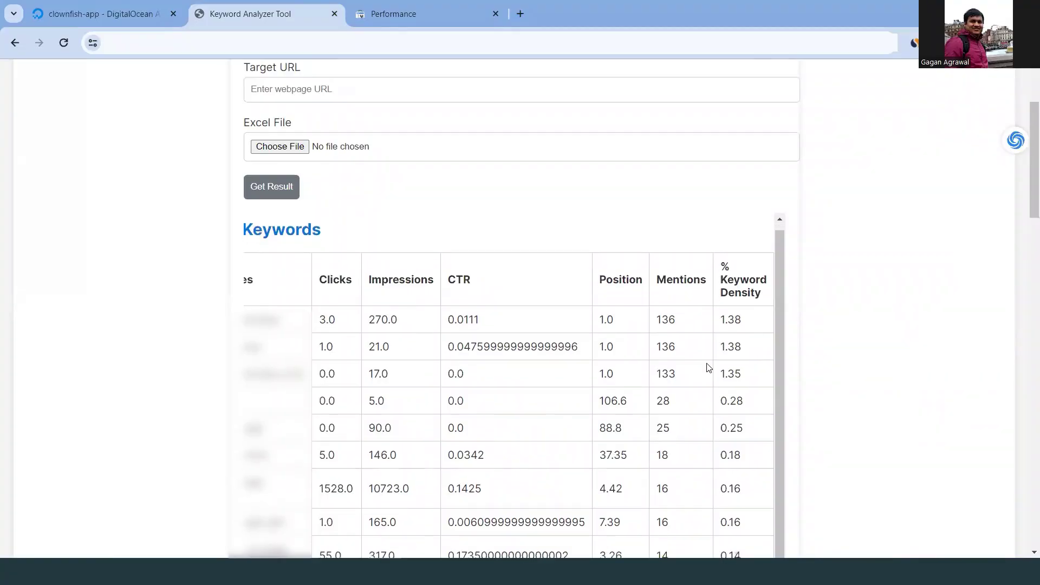
pyautogui.scroll(-3, 709, 366)
pyautogui.scroll(-6, 704, 377)
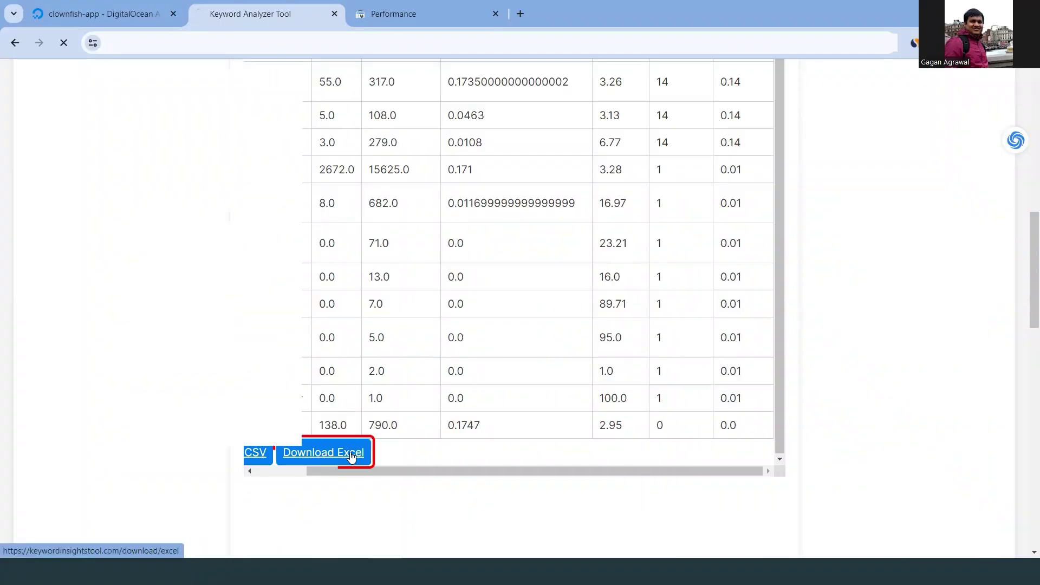
# Download the keyword results as the Excel file keyword_analysis_results (3)
pyautogui.click(348, 455)
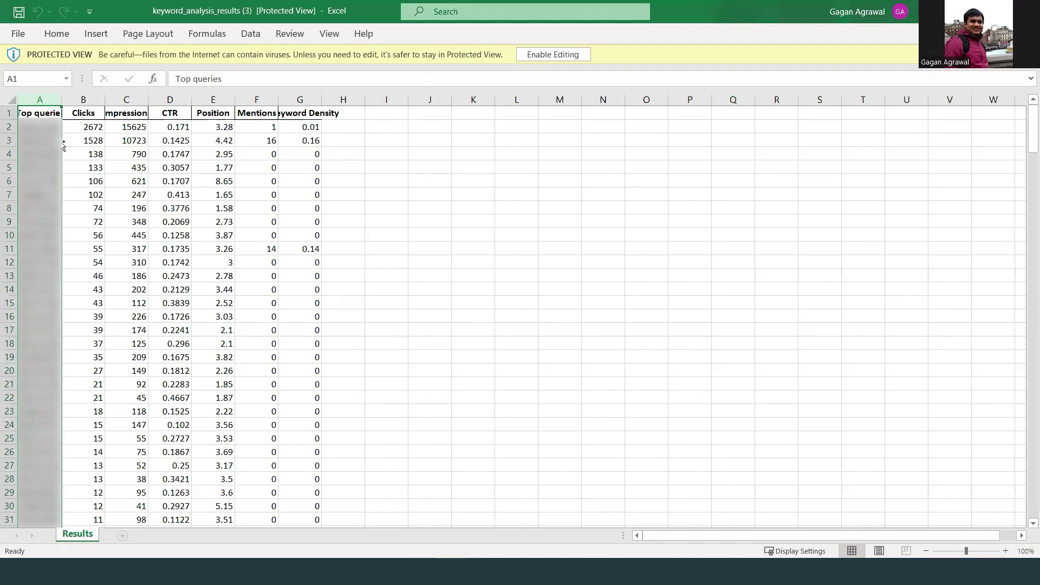
# Turn on header-row filtering and filter the Mentions column to show only 0
pyautogui.click(47, 114)
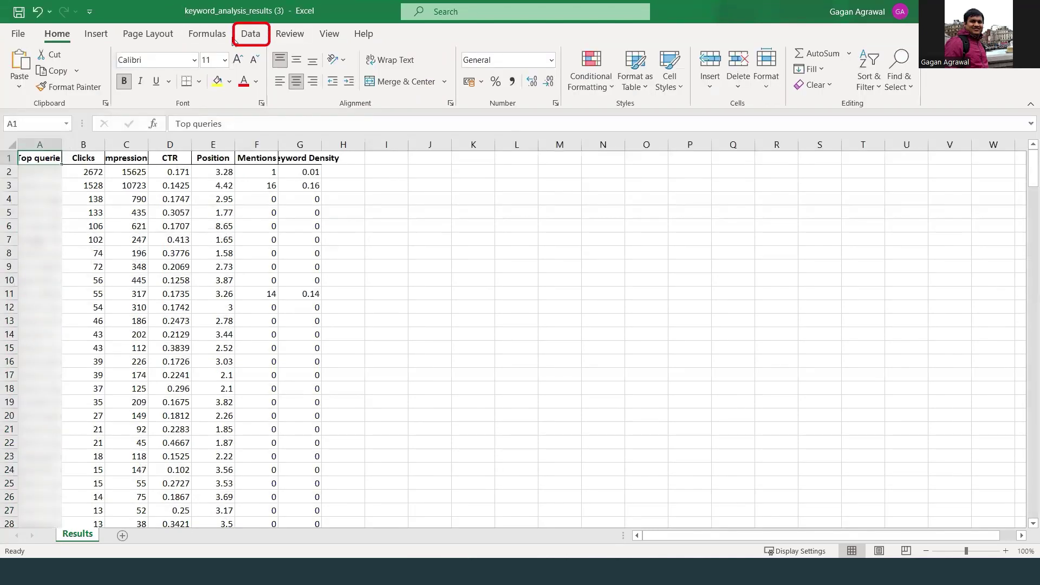
pyautogui.click(244, 35)
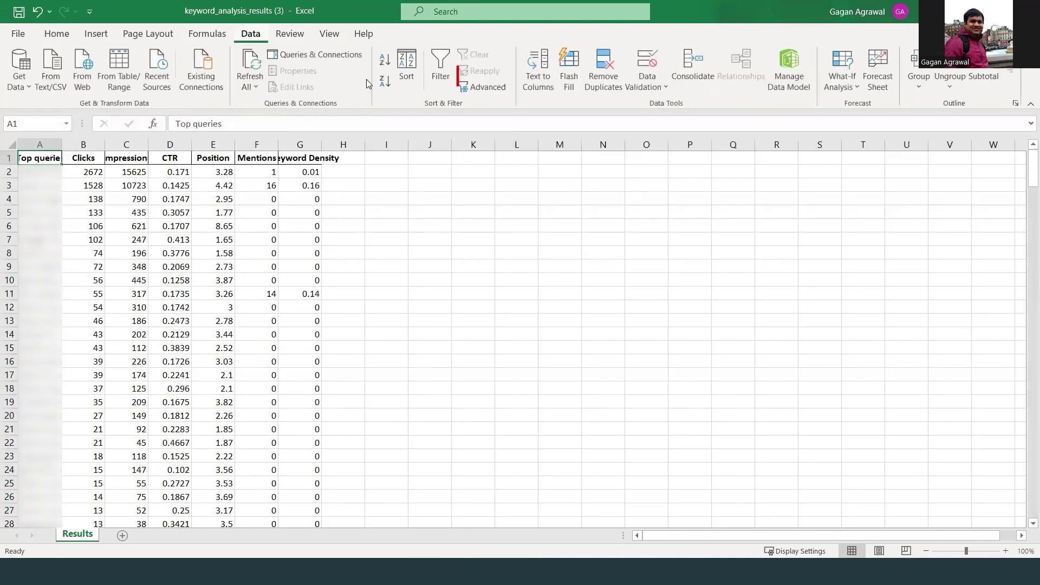
pyautogui.click(440, 68)
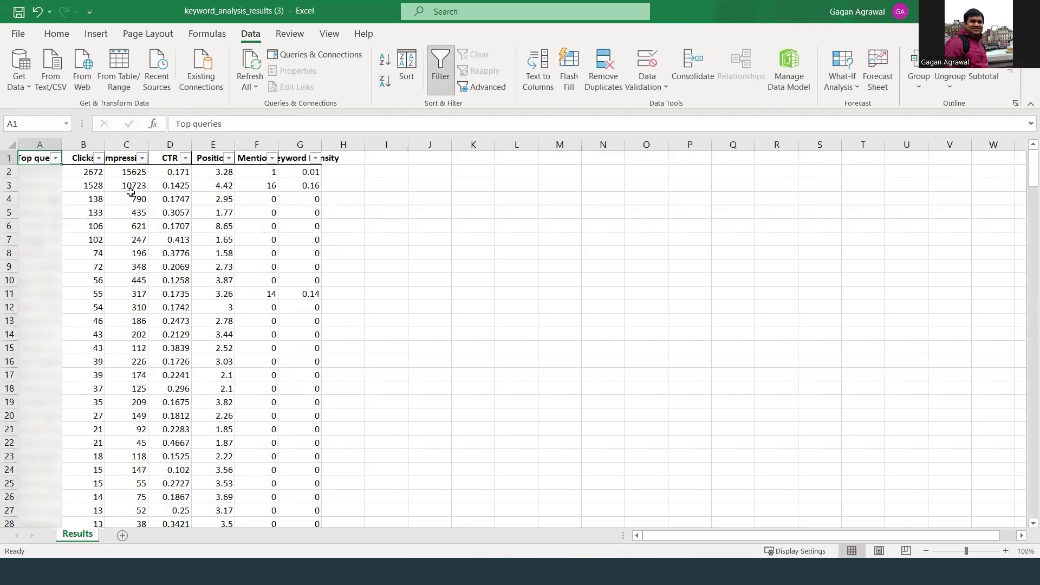
pyautogui.click(272, 158)
pyautogui.click(134, 317)
pyautogui.click(133, 329)
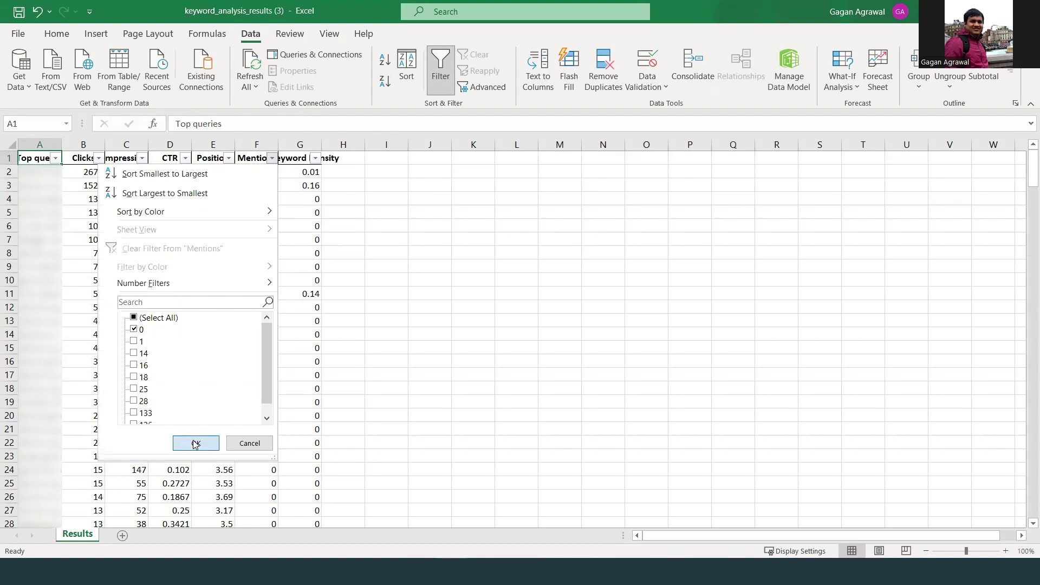
pyautogui.click(196, 444)
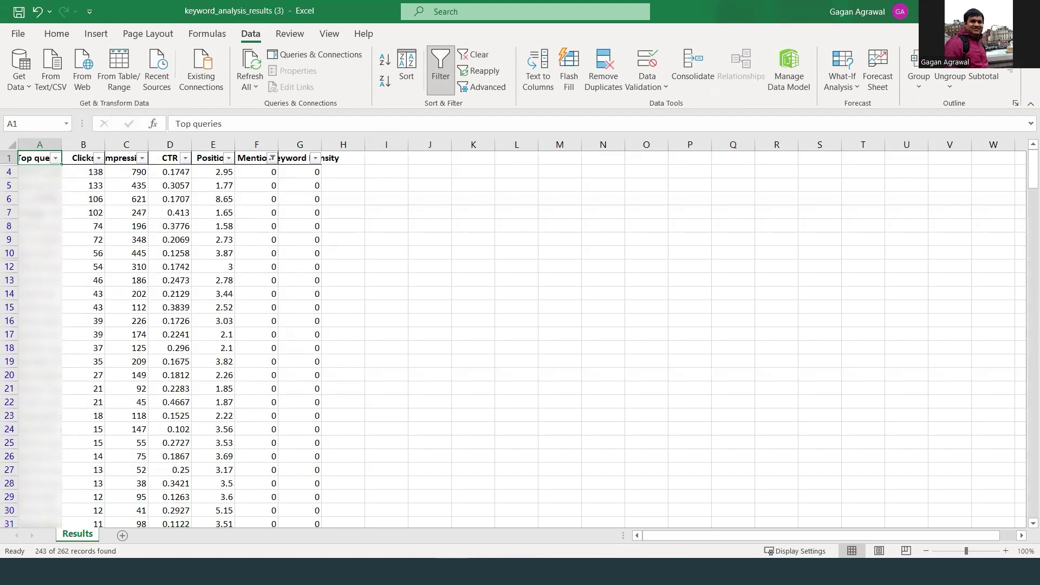
# Check the Impressions filter without changes and select the zero-mention keywords in column A
pyautogui.click(144, 158)
pyautogui.click(93, 442)
pyautogui.moveTo(40, 172); pyautogui.dragTo(43, 470)
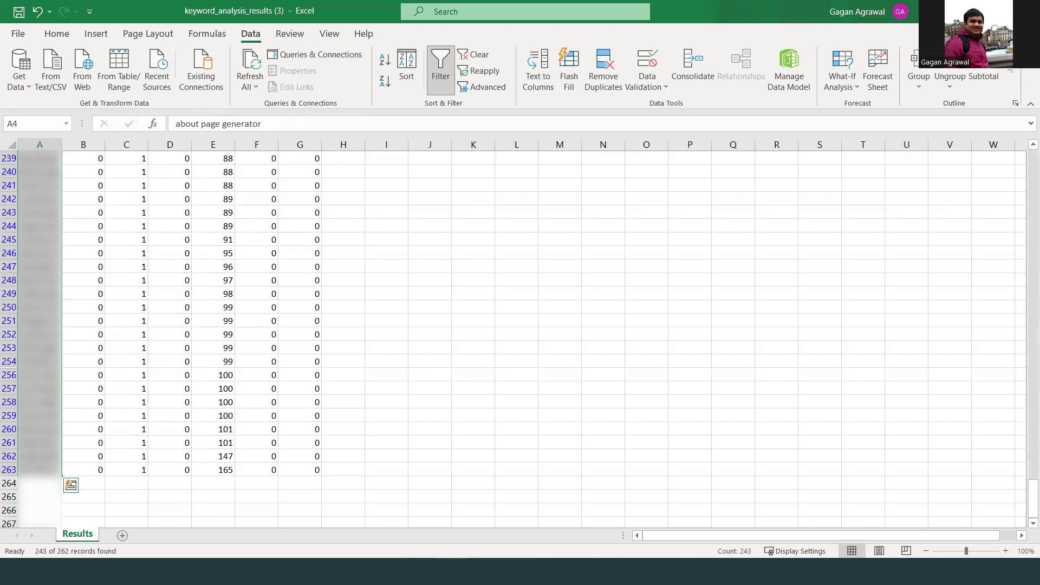
pyautogui.scroll(18, 159, 435)
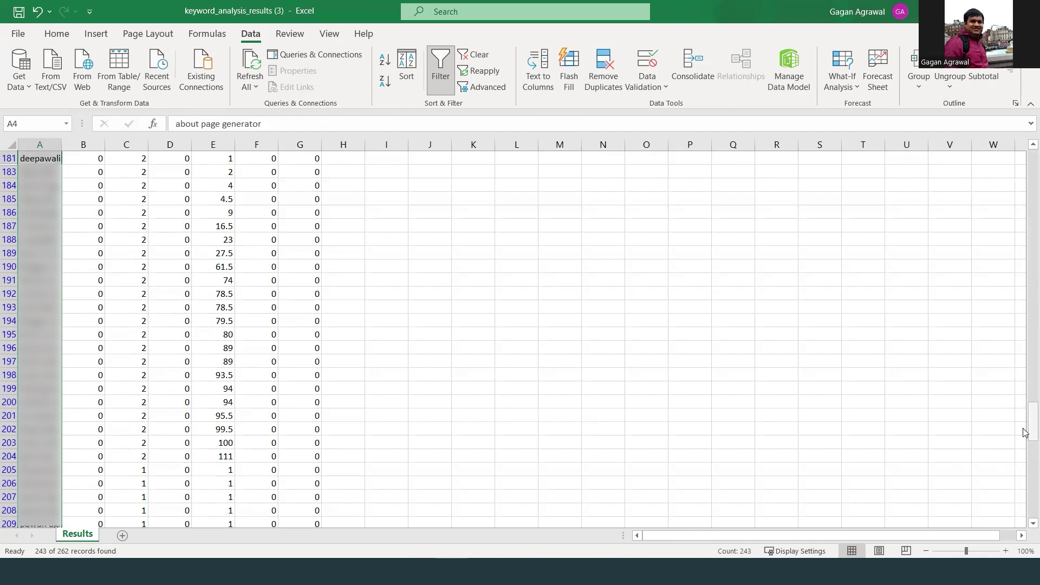
pyautogui.moveTo(1033, 422); pyautogui.dragTo(1032, 167)
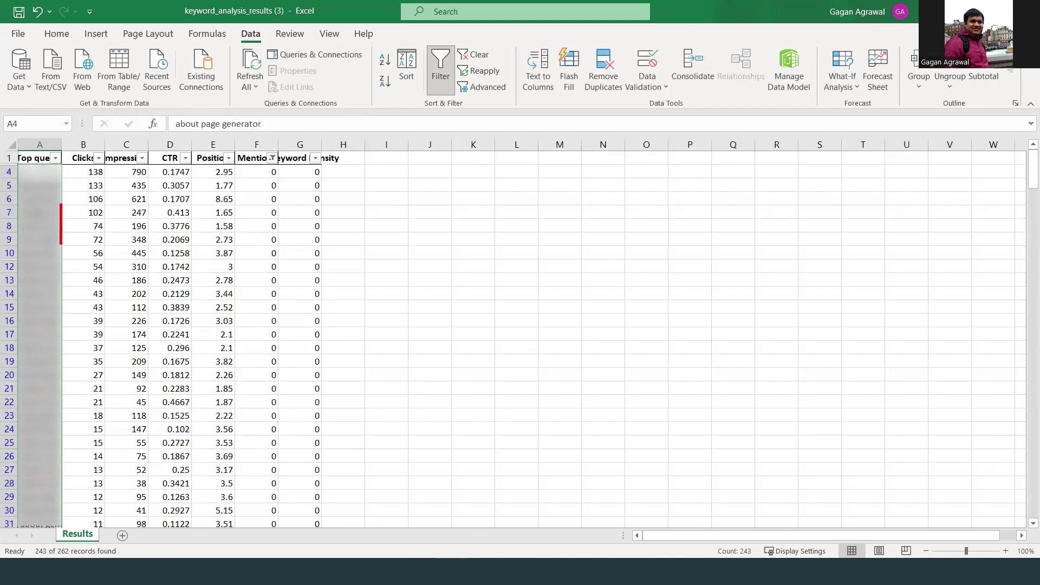
# Copy the nine zero-mention keywords in A4:A12 and return to the browser
pyautogui.moveTo(40, 171); pyautogui.dragTo(39, 266)
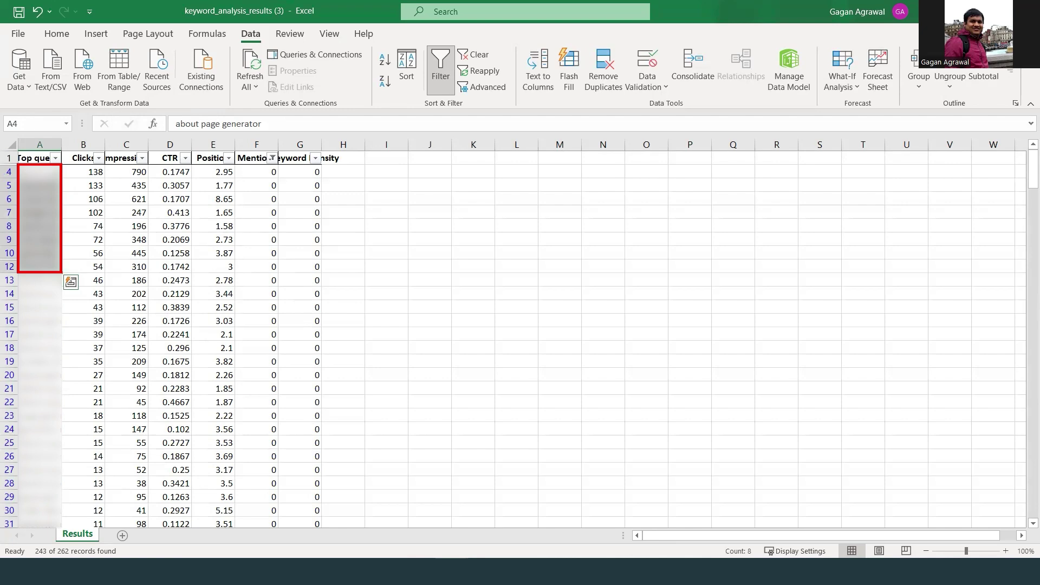
pyautogui.hotkey('ctrl', 'c')
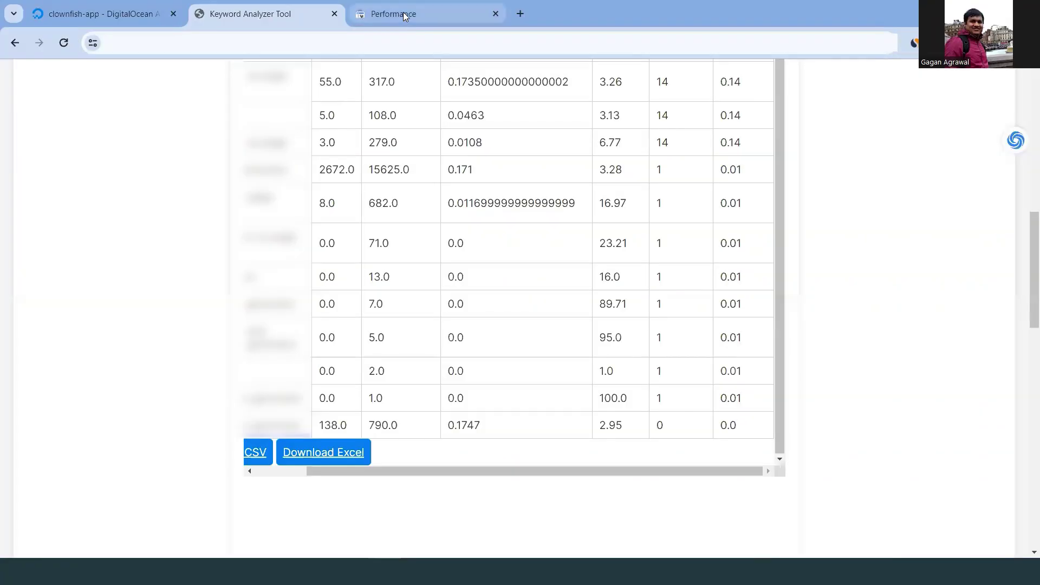
pyautogui.click(403, 12)
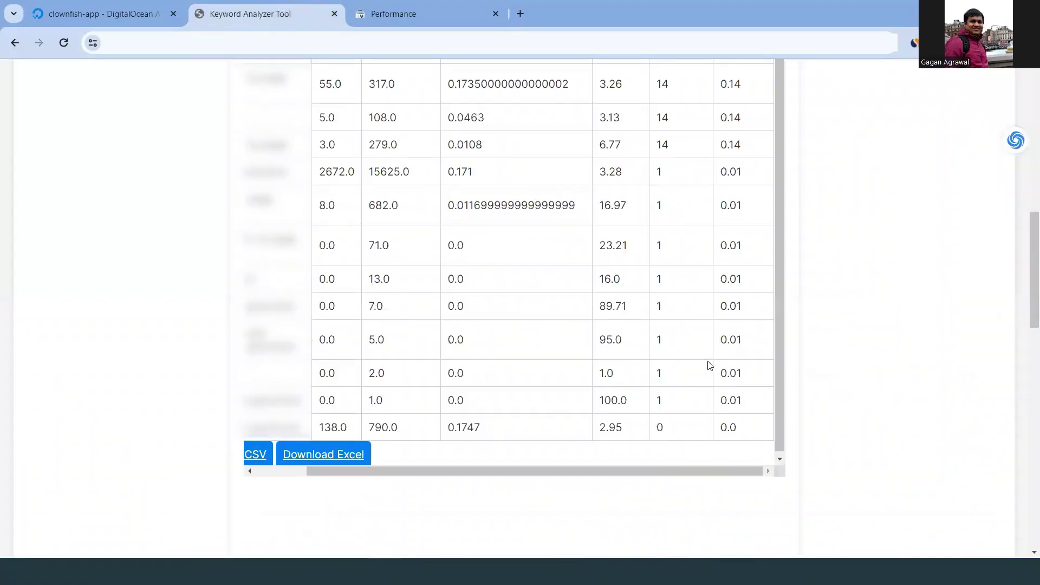
pyautogui.scroll(8, 901, 368)
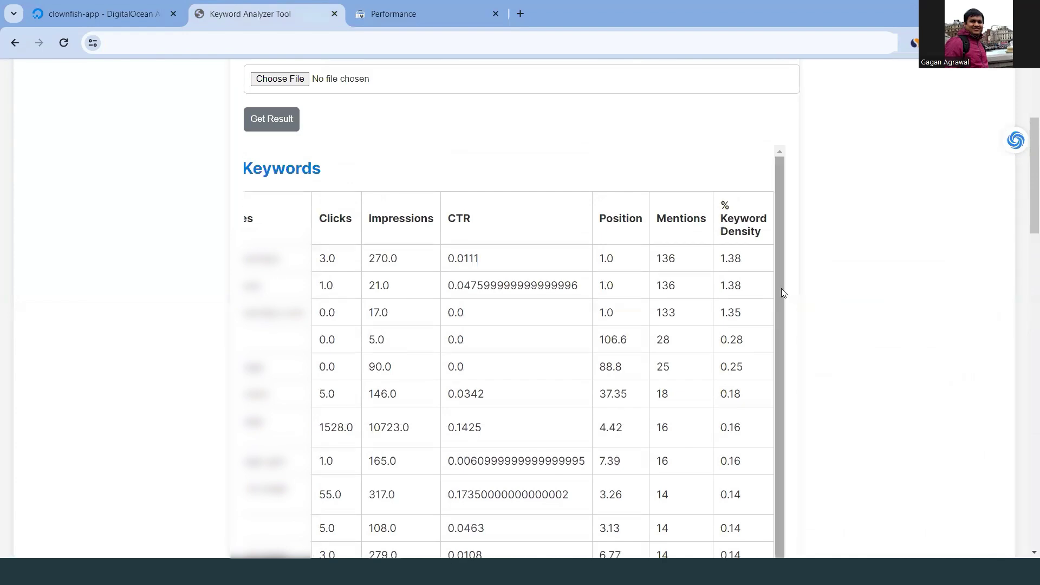
pyautogui.click(436, 20)
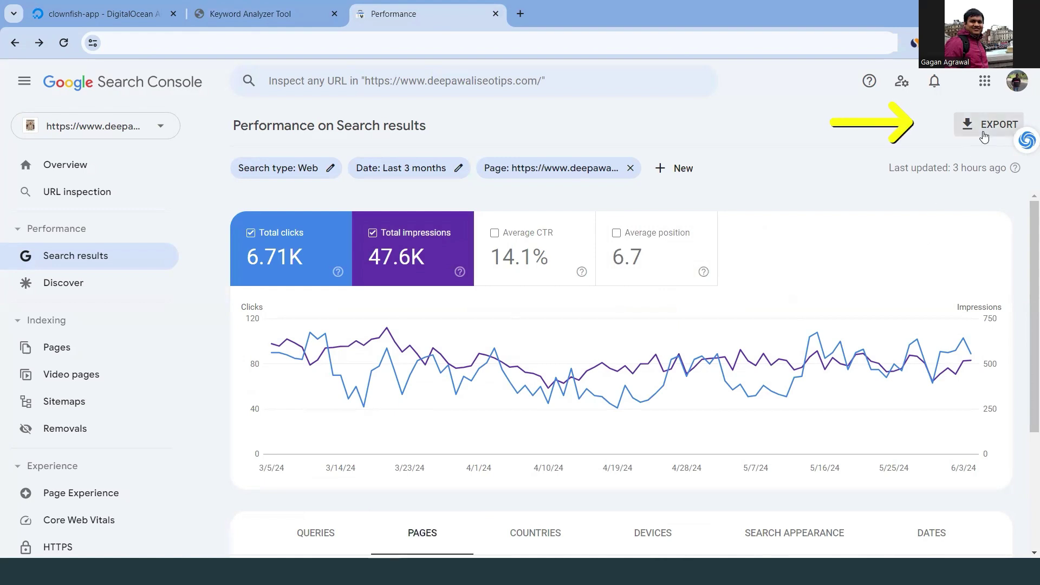
pyautogui.click(297, 17)
pyautogui.scroll(4, 476, 153)
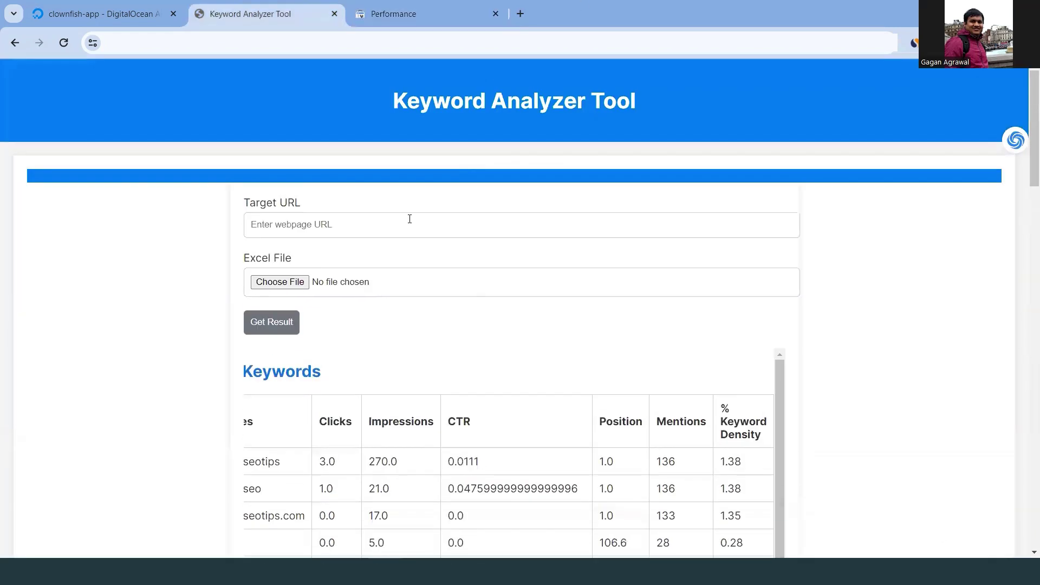